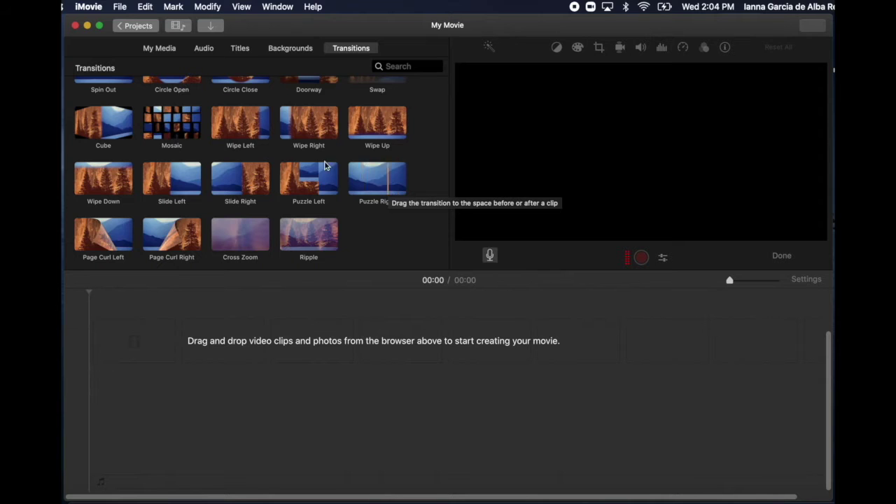
- Place the F letter photo from My Media into the empty timeline as the first clip
left_click(158, 48)
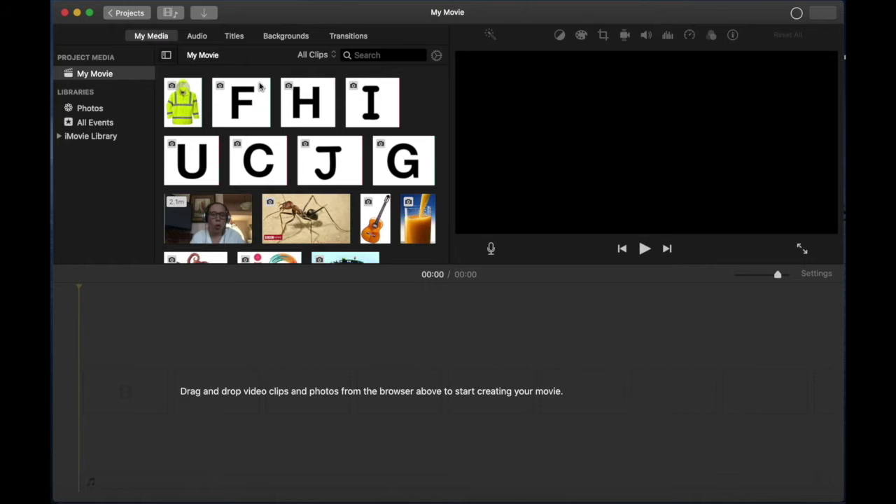
left_click_drag(246, 103, 164, 410)
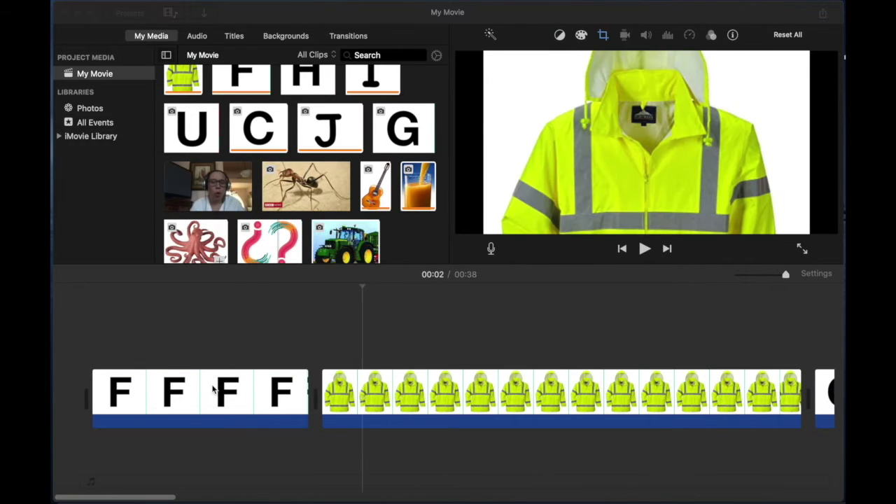
- Play the F and jacket slides from the movie's start, stop, and select the F clip
left_click(93, 361)
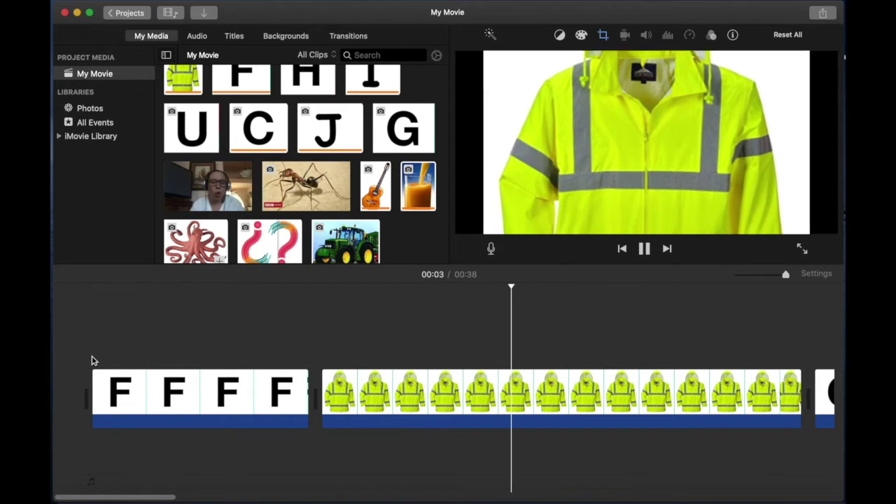
key("space")
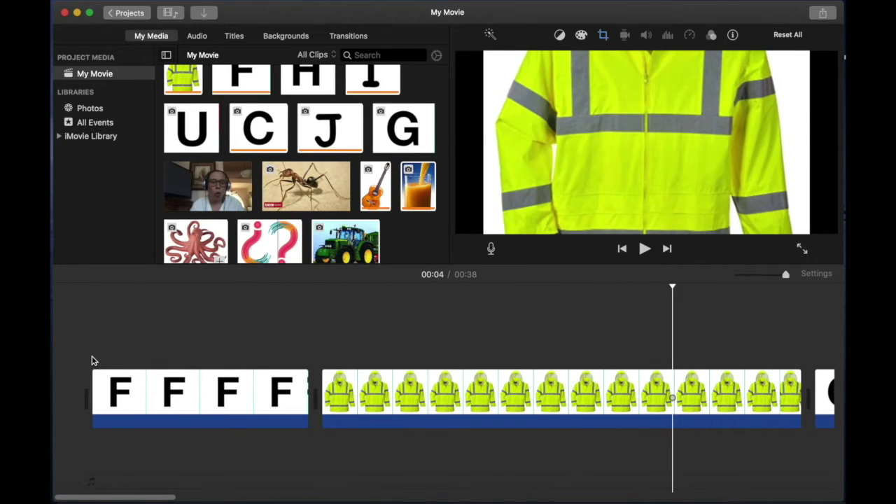
left_click(161, 400)
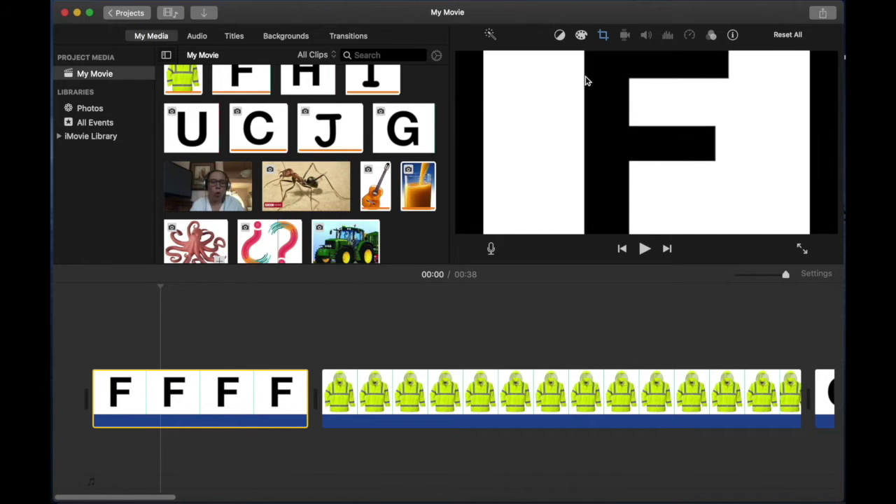
- Reposition and resize the F slide's Ken Burns start and end frames around the letter
left_click(604, 36)
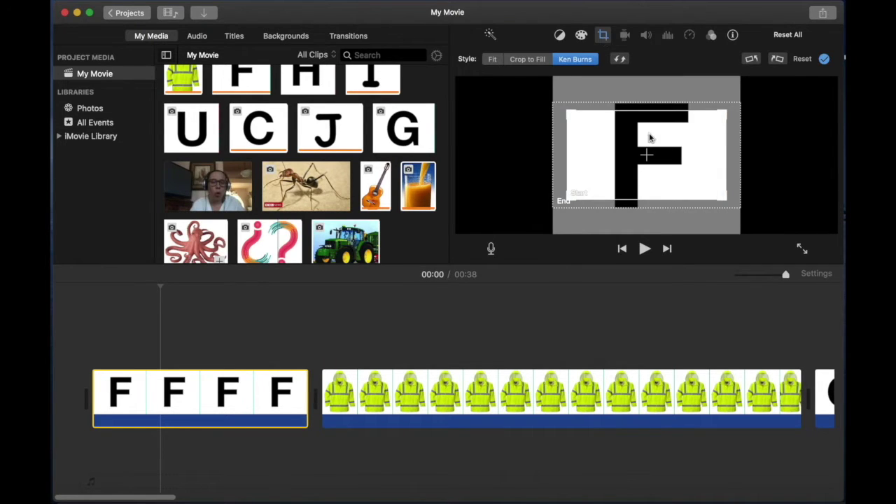
left_click_drag(572, 203, 600, 184)
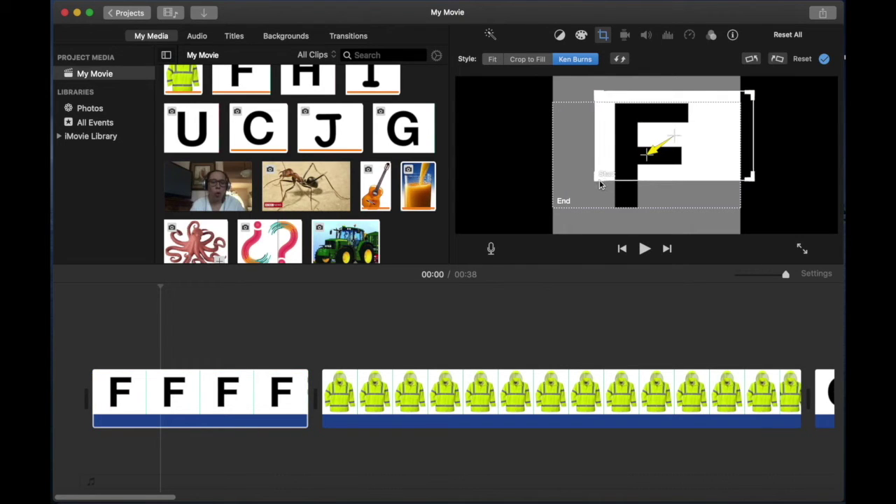
left_click(705, 204)
left_click_drag(711, 204, 650, 158)
left_click(708, 137)
left_click_drag(718, 146, 699, 147)
left_click_drag(716, 187, 739, 215)
left_click_drag(706, 190, 704, 195)
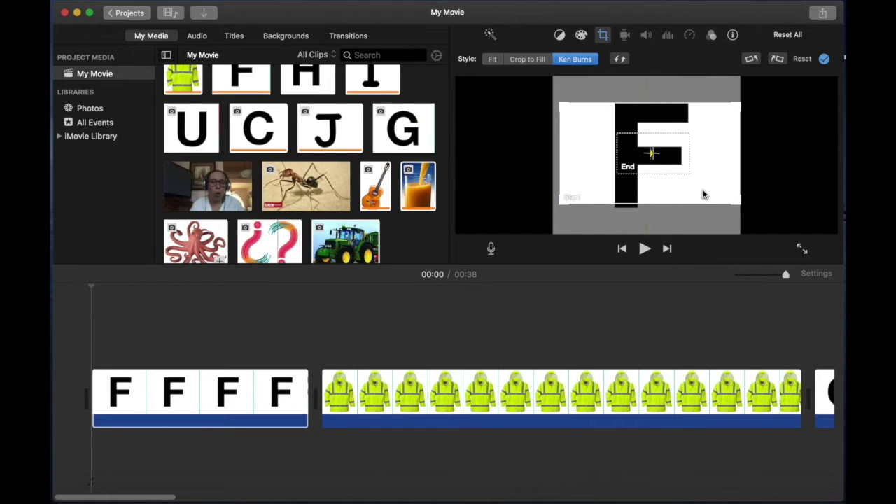
- Switch the F slide to Fit, preview the movie, and select the jacket slide
left_click(492, 59)
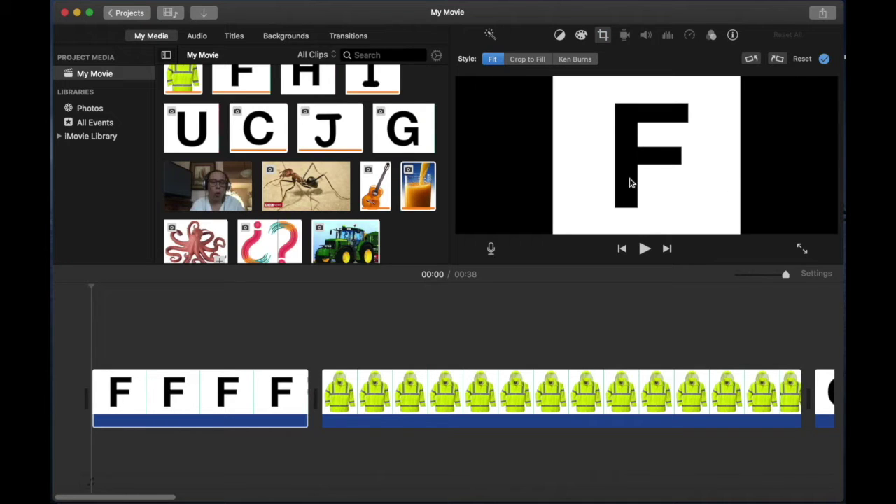
key("space")
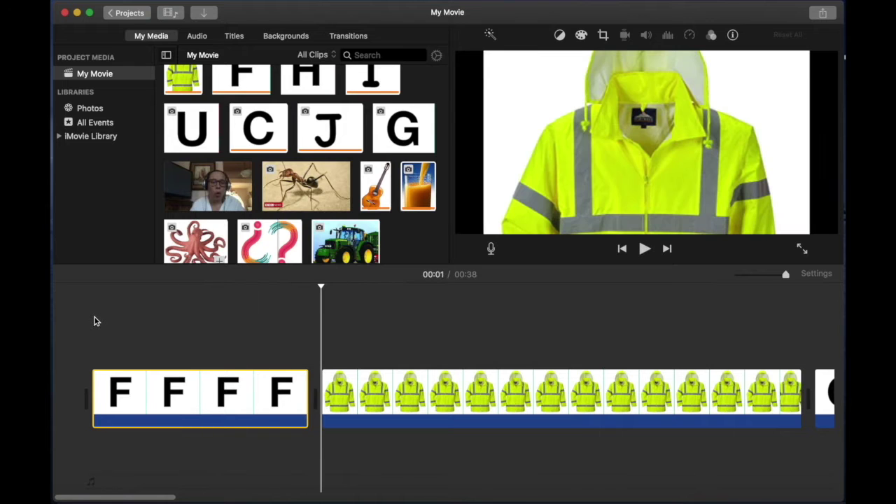
left_click(796, 395)
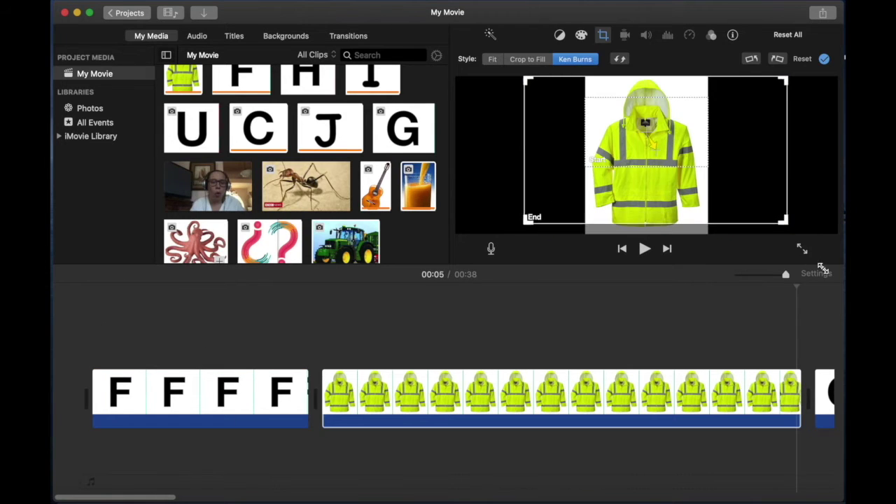
- Preview the jacket slide zooming out from hood to full jacket, then reselect the F clip
left_click(680, 138)
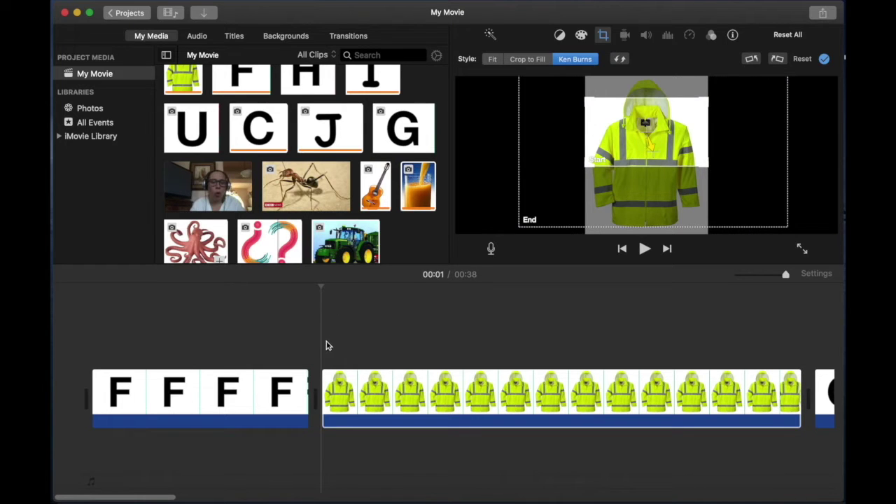
key("space")
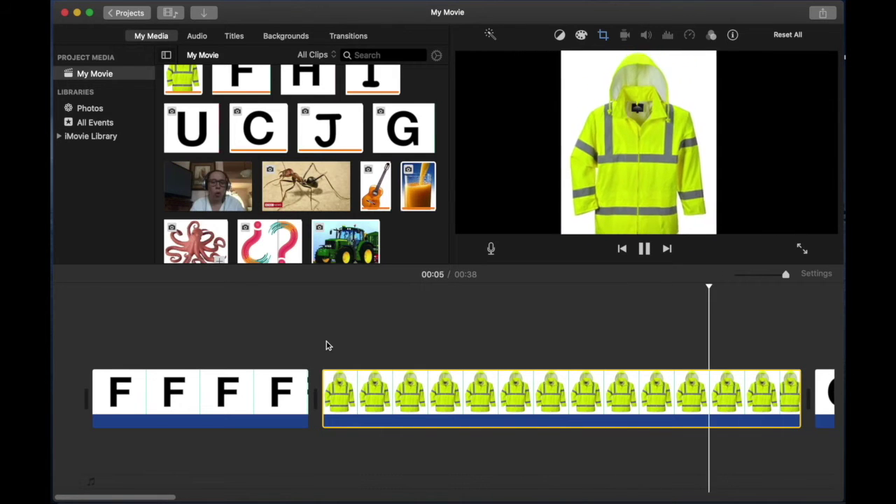
key("space")
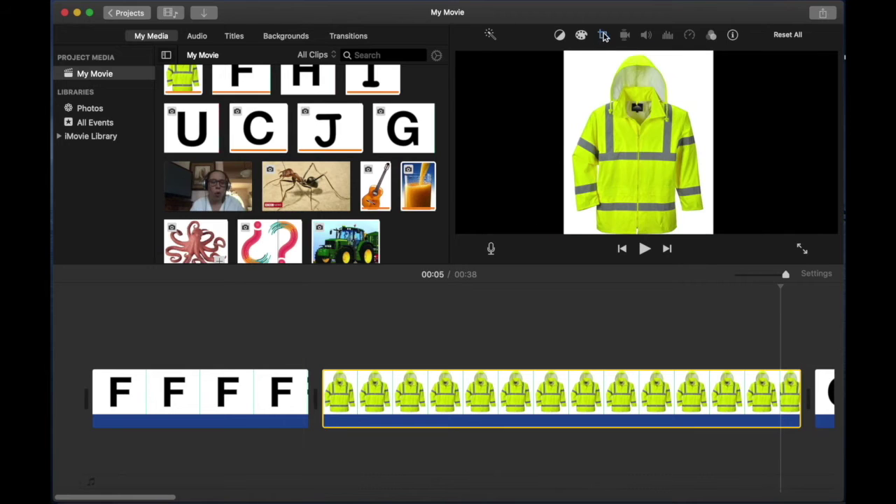
left_click(110, 393)
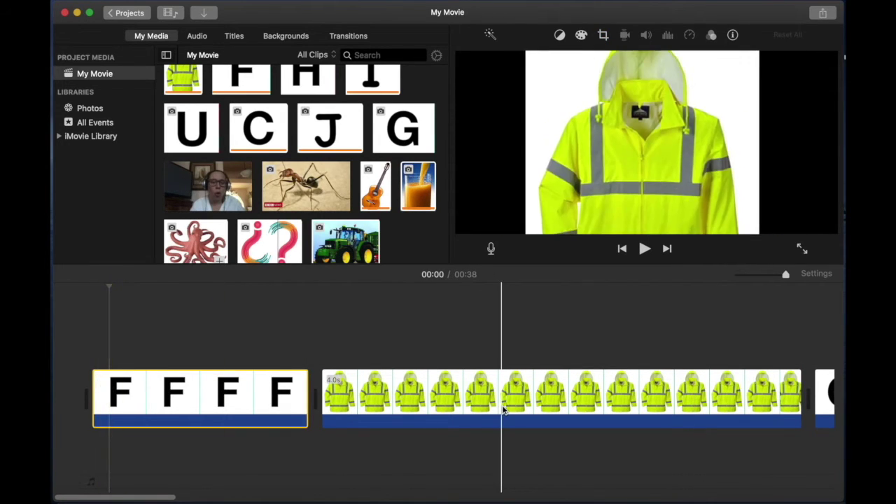
- Select all ten clips in the timeline with Edit > Select All
scroll(501, 410, "right", 5)
scroll(501, 410, "right", 8)
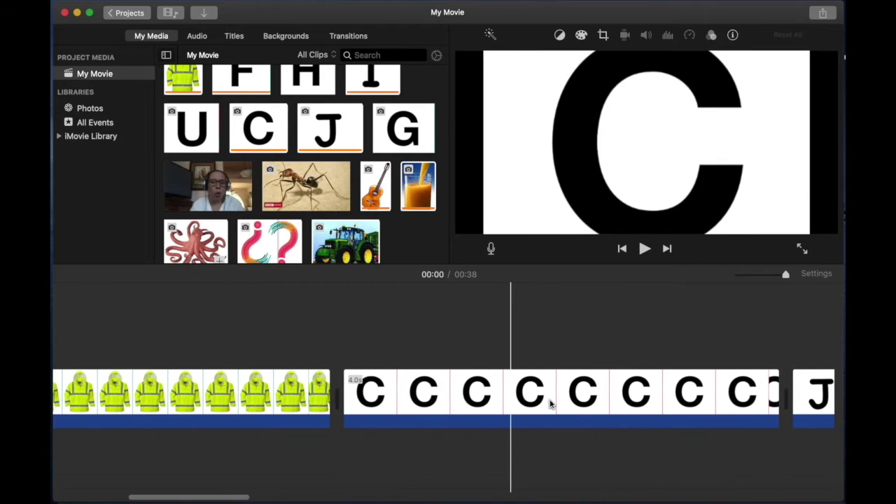
scroll(550, 403, "right", 8)
scroll(550, 404, "left", 12)
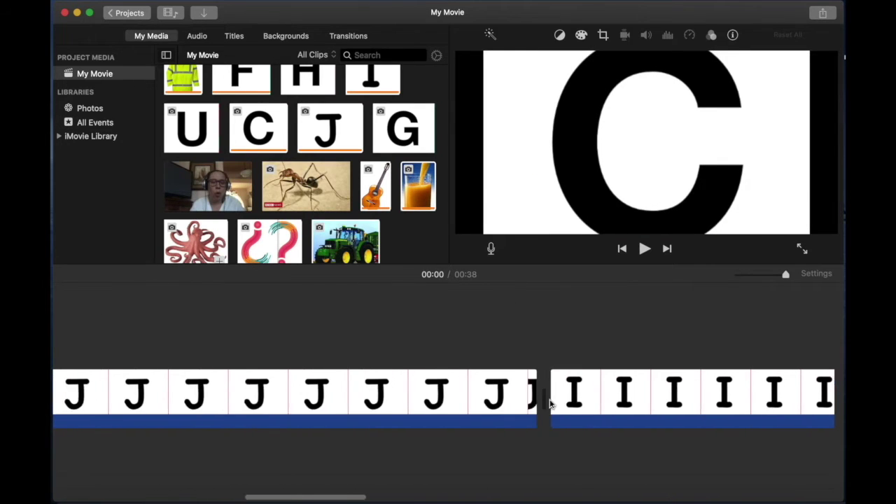
scroll(550, 404, "left", 10)
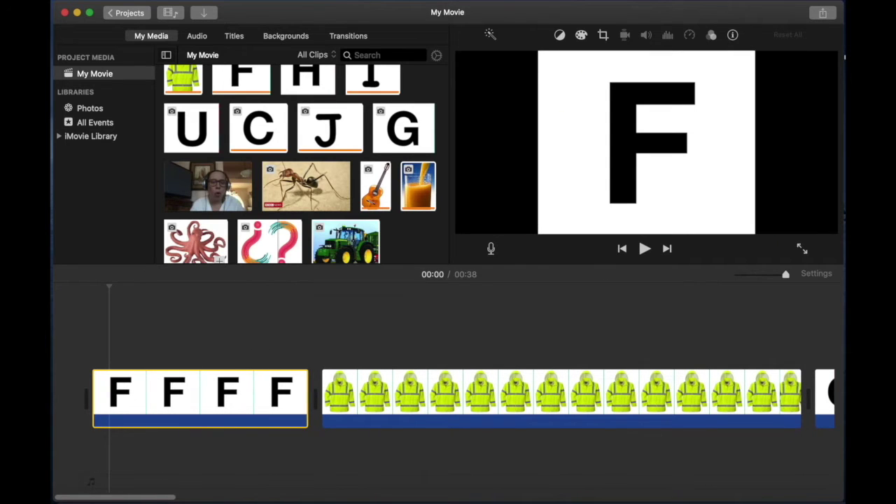
left_click(138, 2)
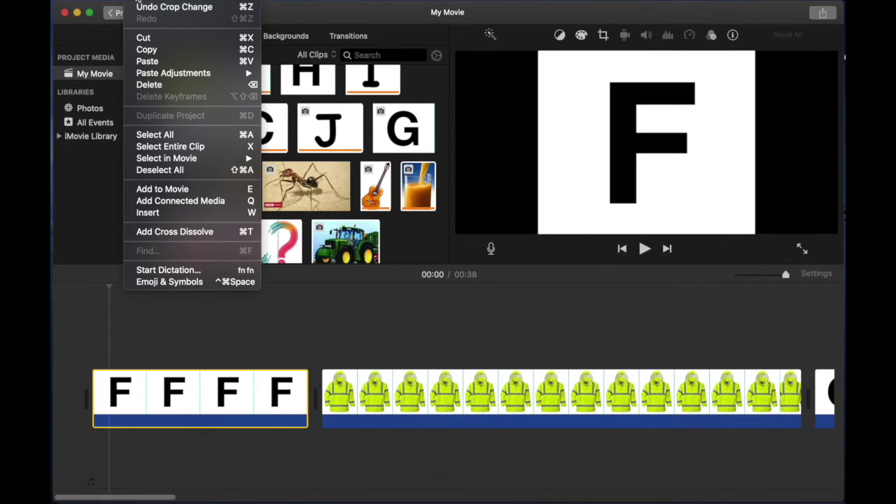
left_click(175, 134)
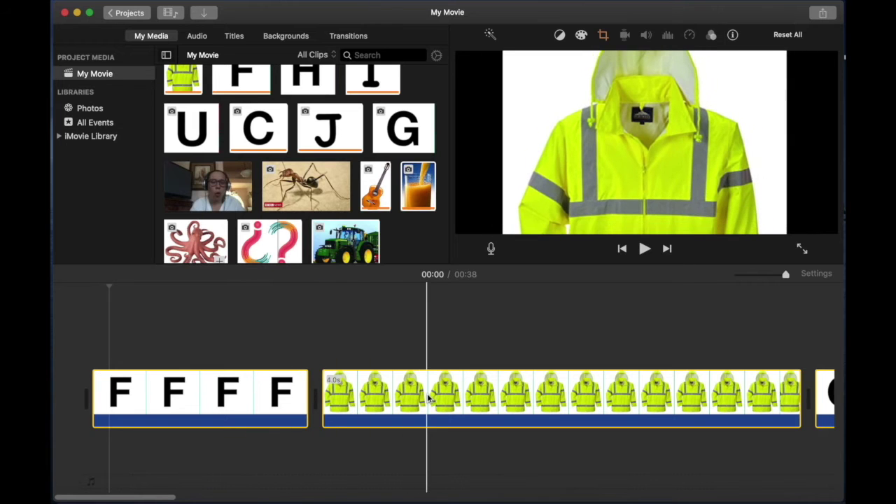
- Set the selected clips' duration to 2.0 seconds in the clip information
scroll(428, 397, "right", 10)
scroll(428, 397, "right", 20)
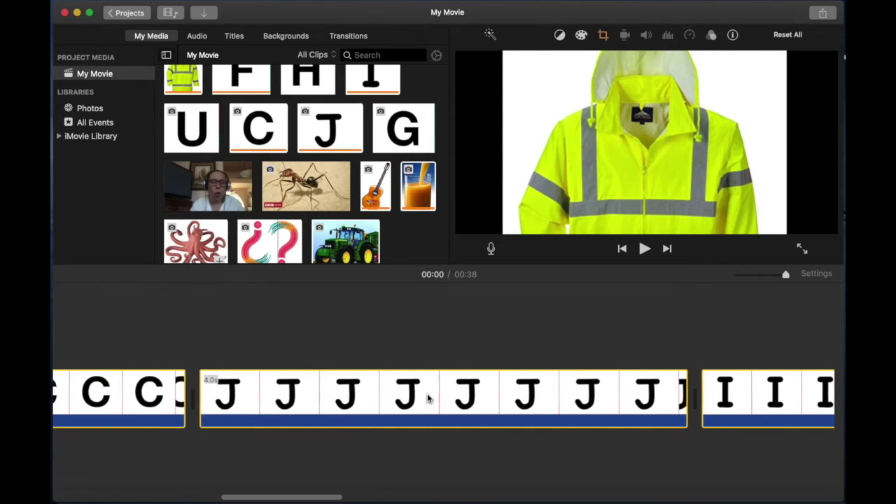
scroll(428, 397, "right", 15)
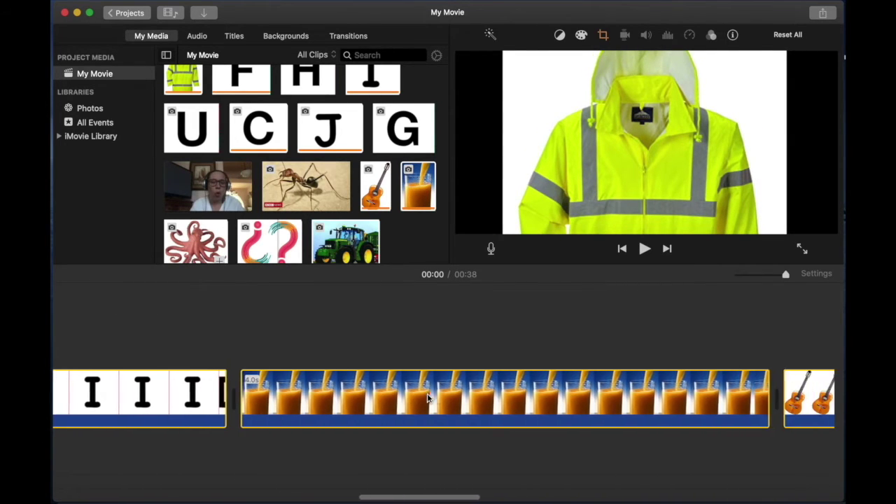
left_click(733, 36)
left_click(819, 60)
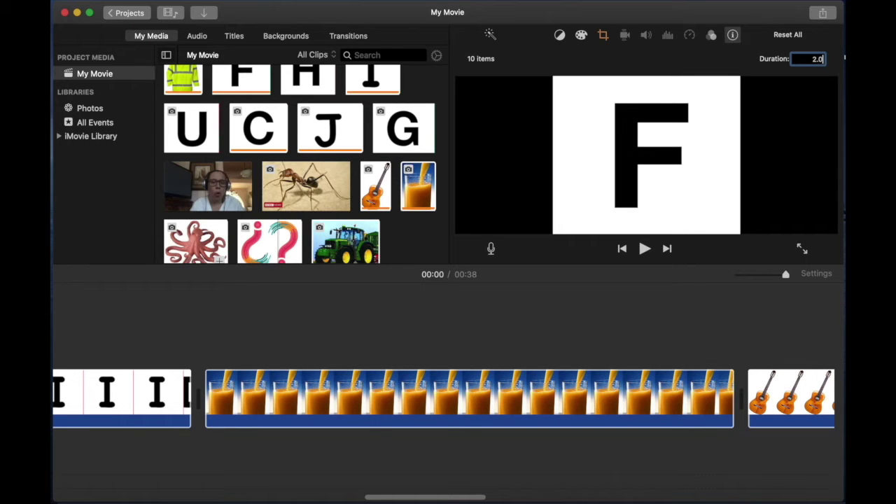
type("2.0")
key("Return")
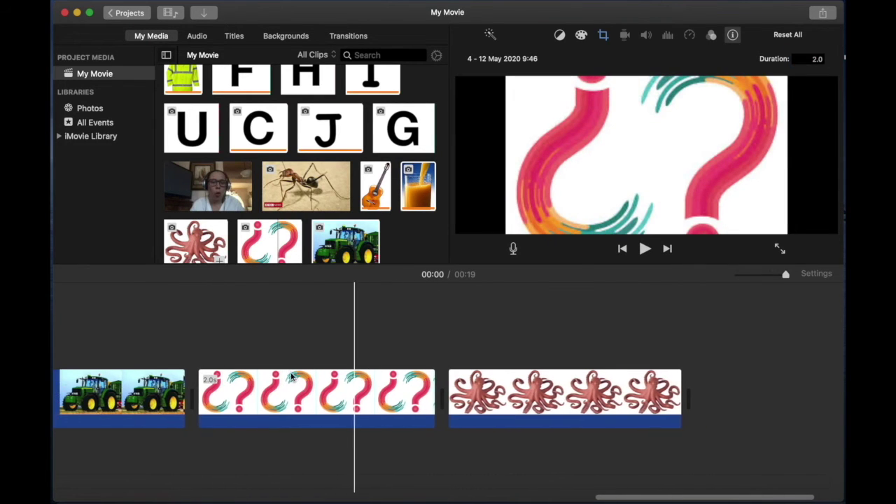
- Insert the talking-head webcam clip right after the F slide
scroll(293, 378, "left", 2)
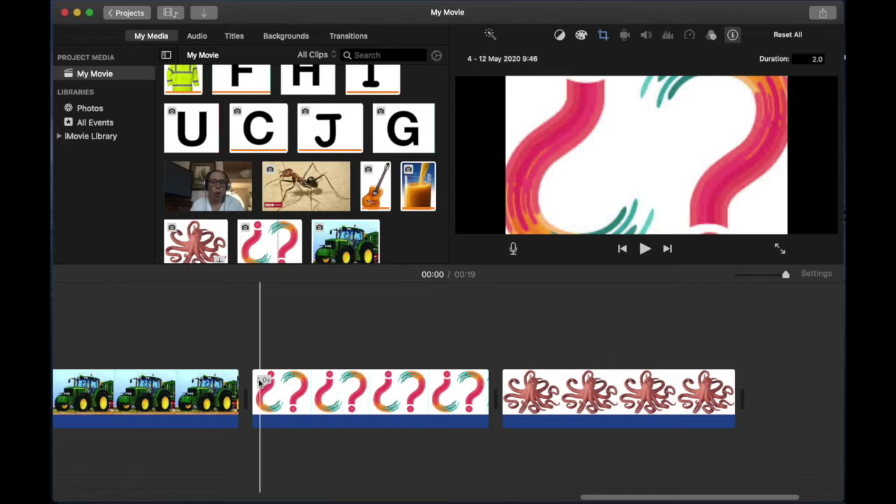
scroll(262, 382, "left", 5)
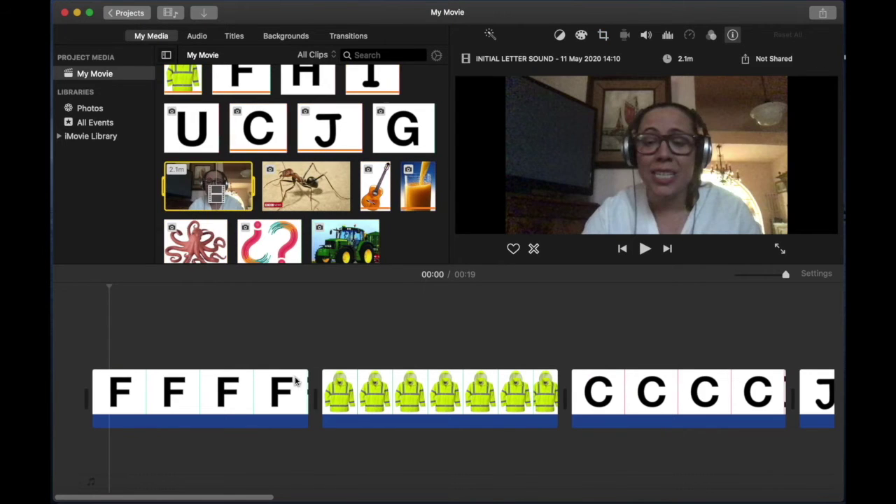
left_click(296, 380)
scroll(301, 168, "down", 2)
left_click_drag(208, 109, 315, 399)
- Append the octopus photo to the movie's end, then undo the unwanted lengthening
left_click(215, 177)
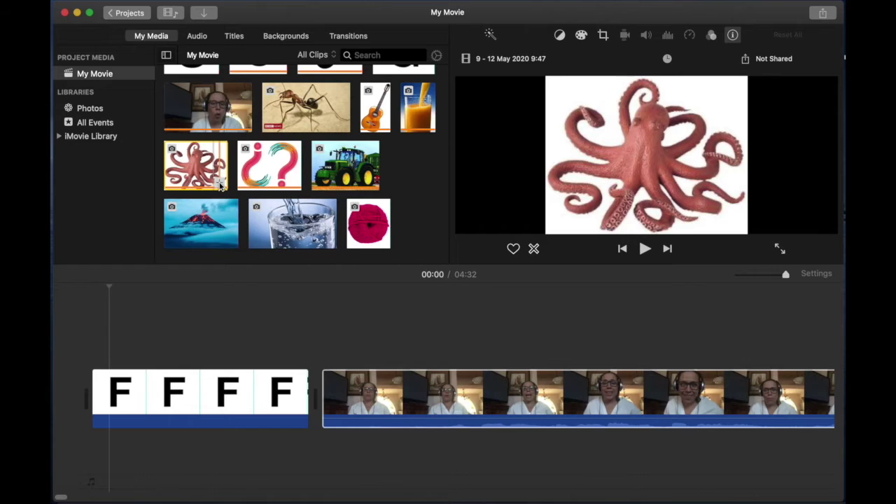
key("e")
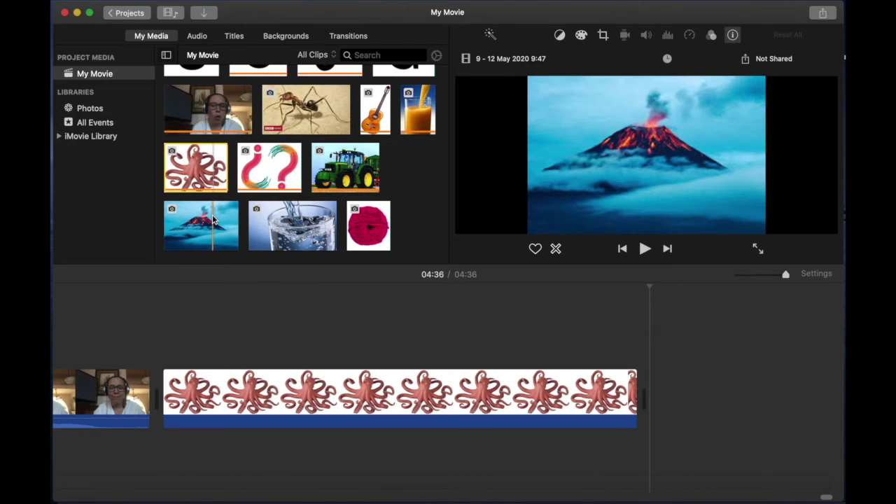
scroll(191, 296, "left", 10)
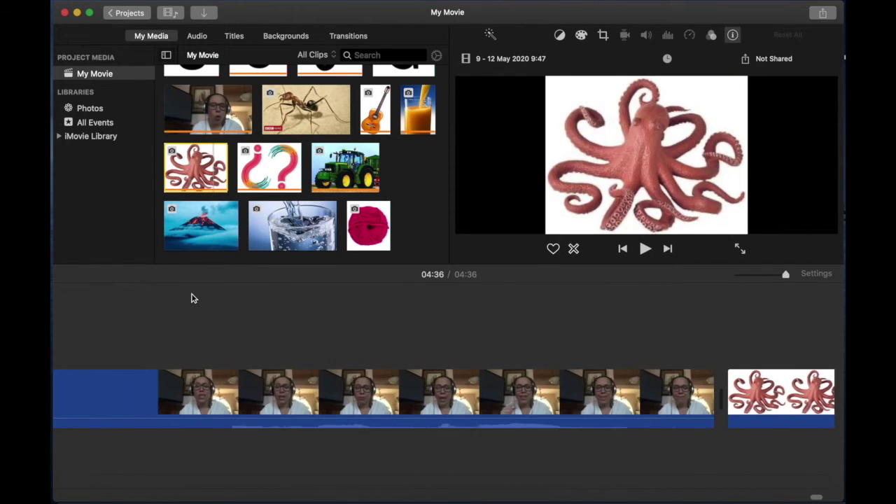
left_click(249, 376)
key("super+z")
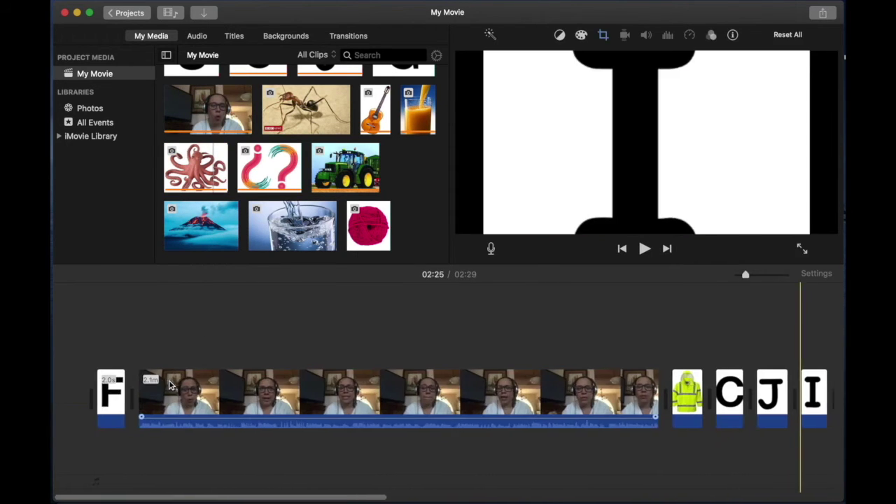
- Zoom the timeline around the 2.1-minute webcam clip and select it
key("super+equal")
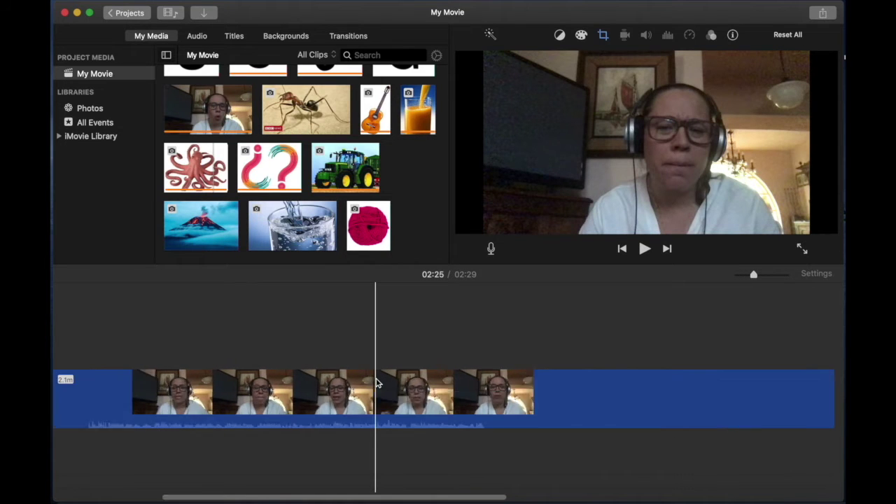
scroll(380, 380, "right", 15)
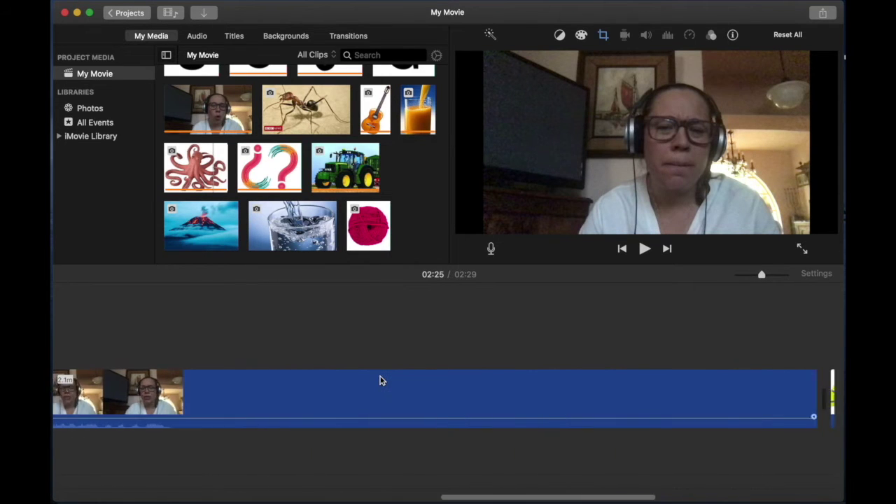
scroll(380, 380, "left", 20)
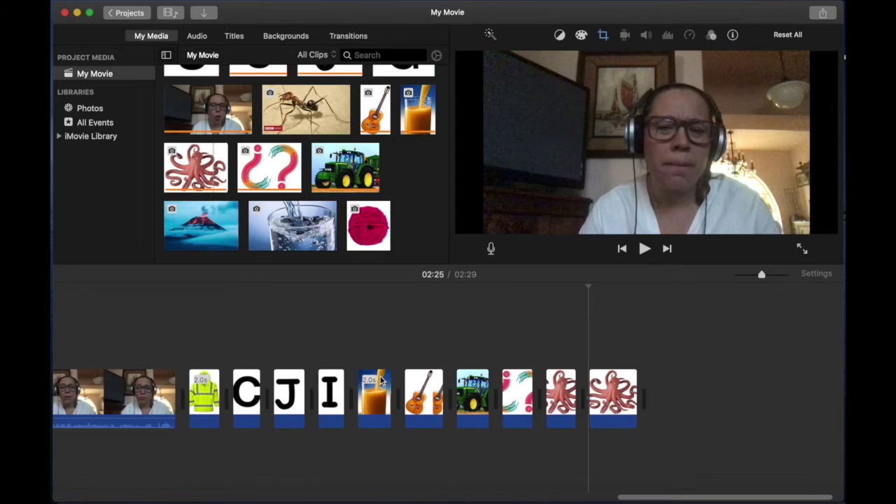
scroll(380, 380, "left", 5)
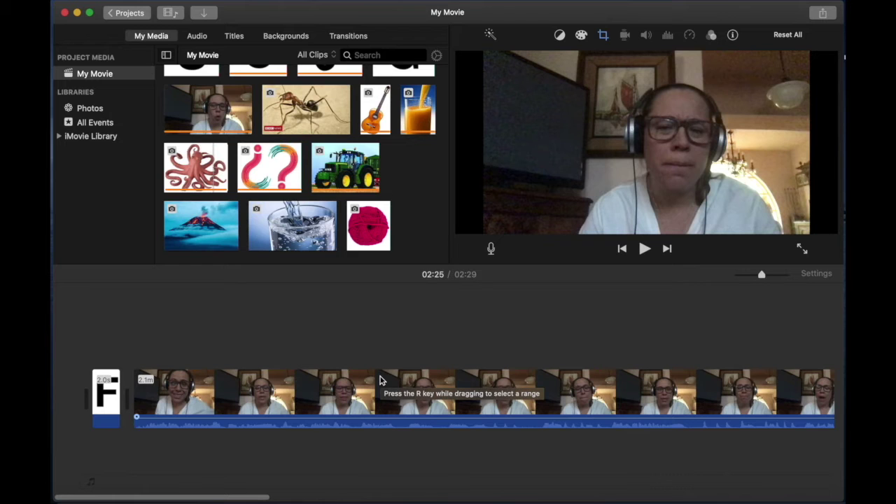
left_click(380, 380)
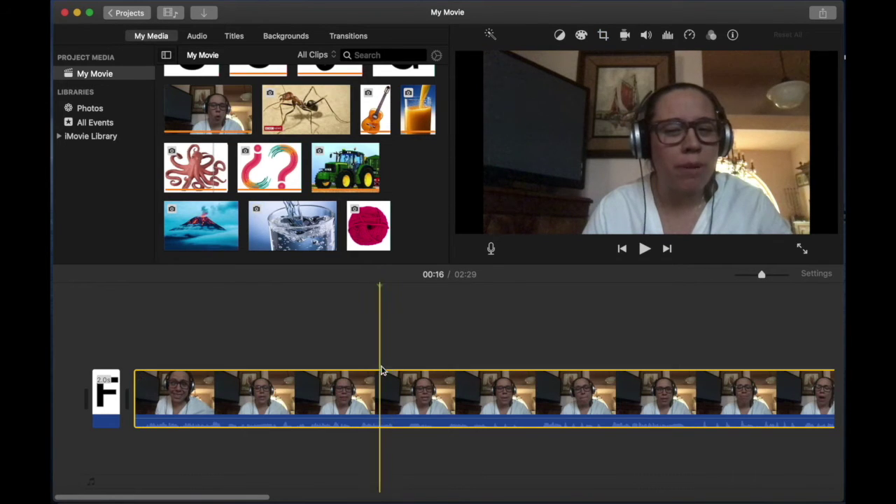
key("super+minus")
key("super+minus")
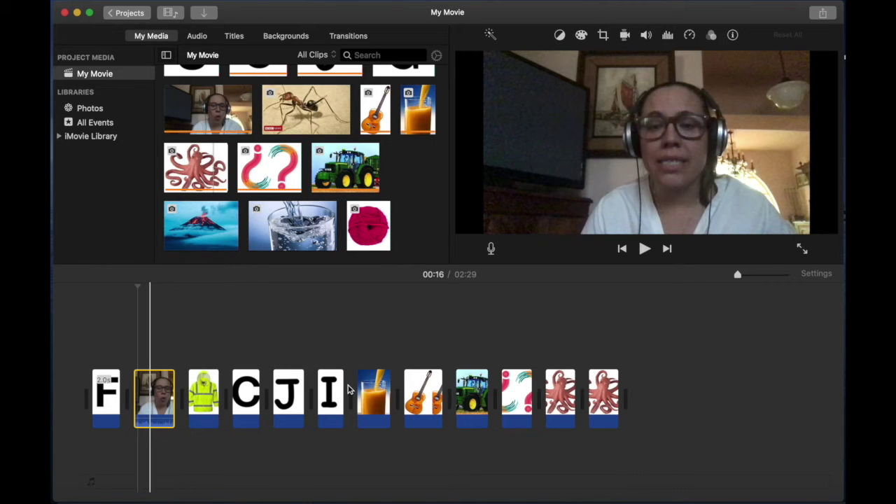
key("super+equal")
key("super+equal")
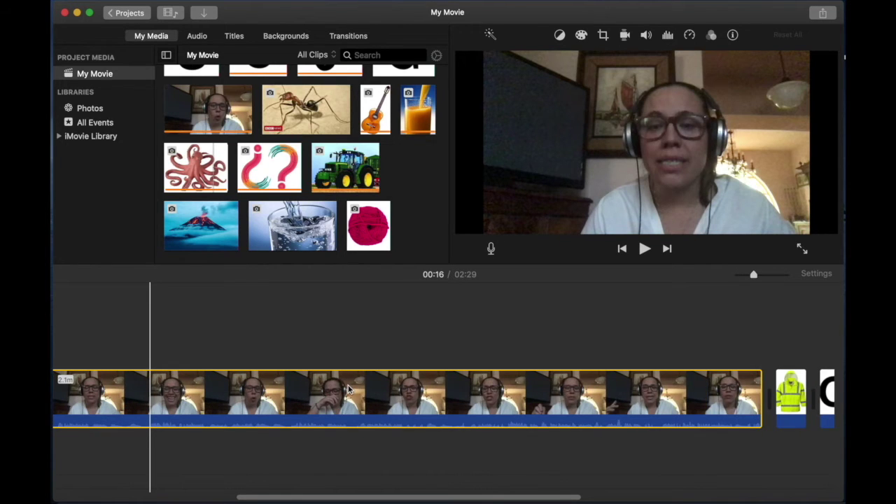
key("super+equal")
key("super+equal")
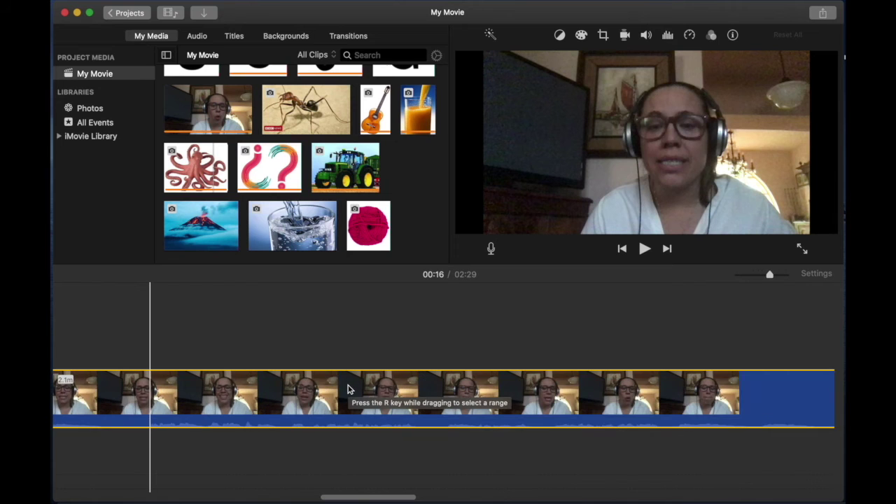
key("super+minus")
scroll(329, 392, "left", 5)
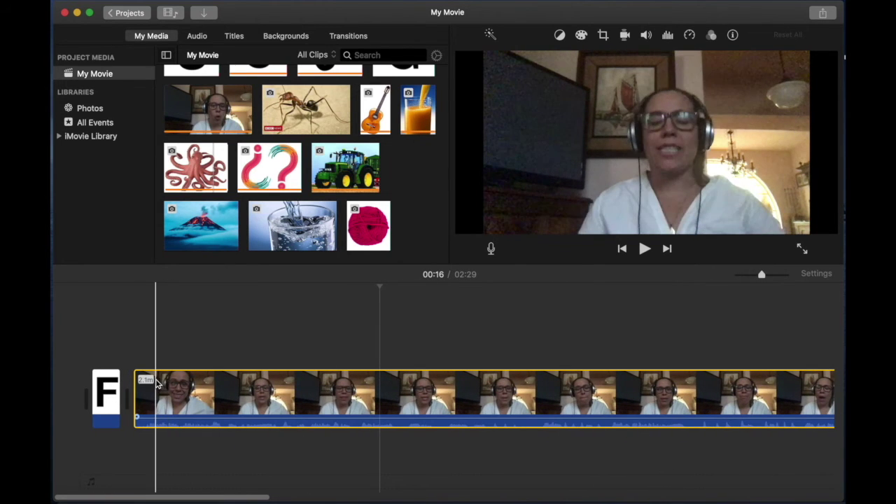
- Play to the cut point and split the webcam clip twice at the playhead
key("space")
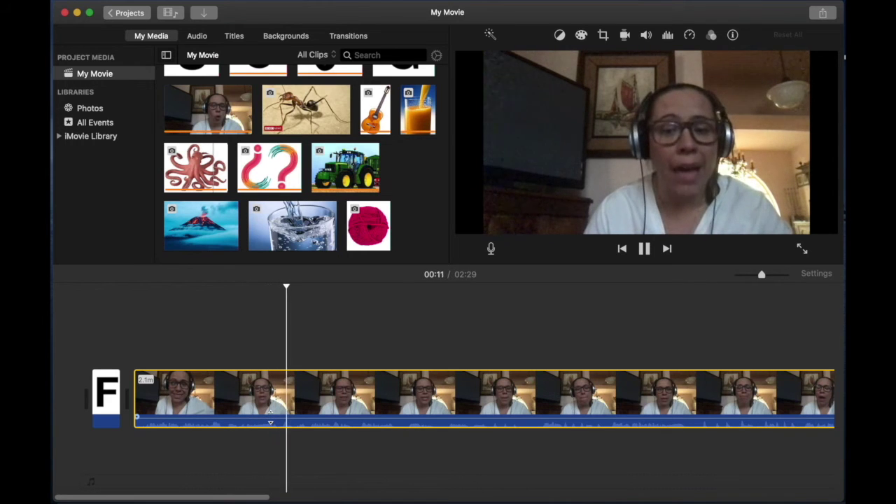
key("space")
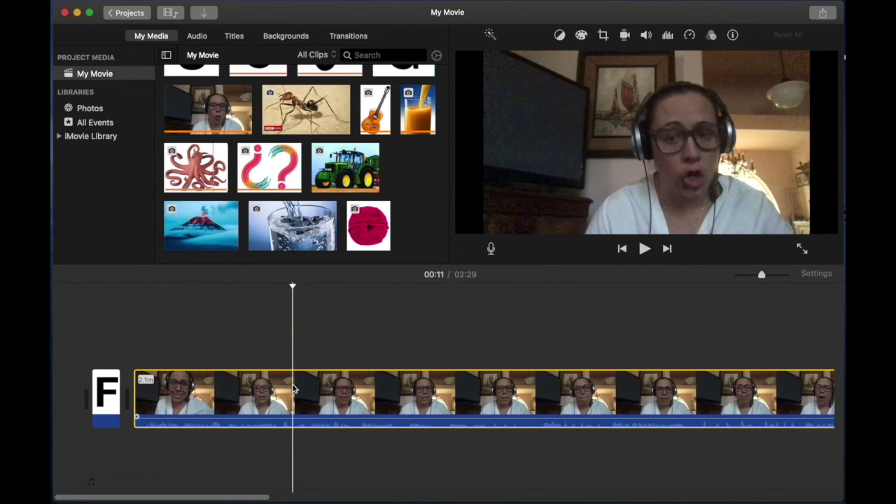
right_click(293, 389)
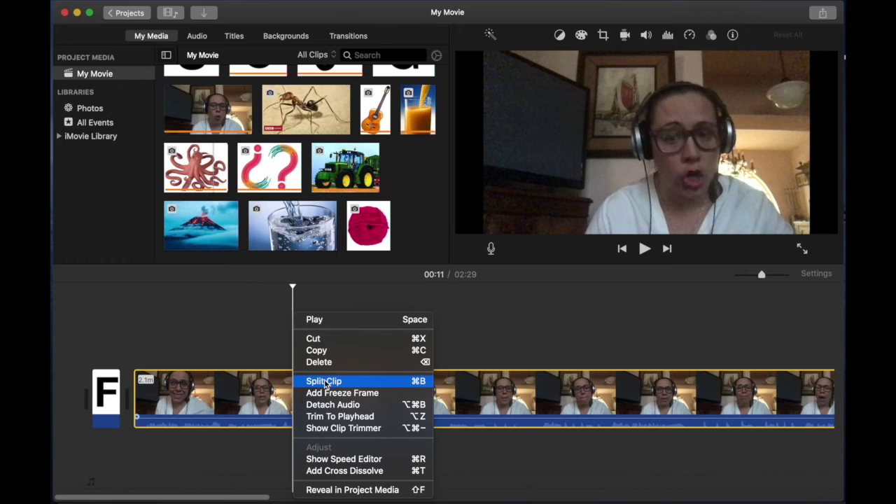
left_click(325, 384)
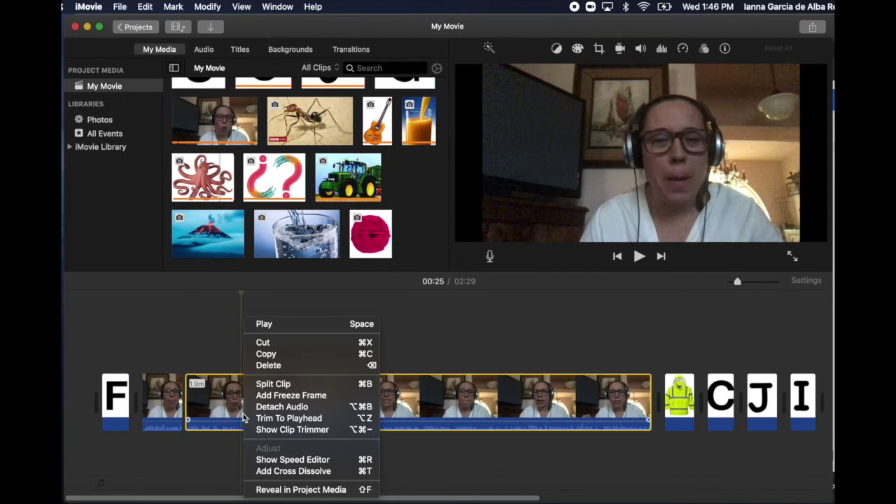
left_click(263, 383)
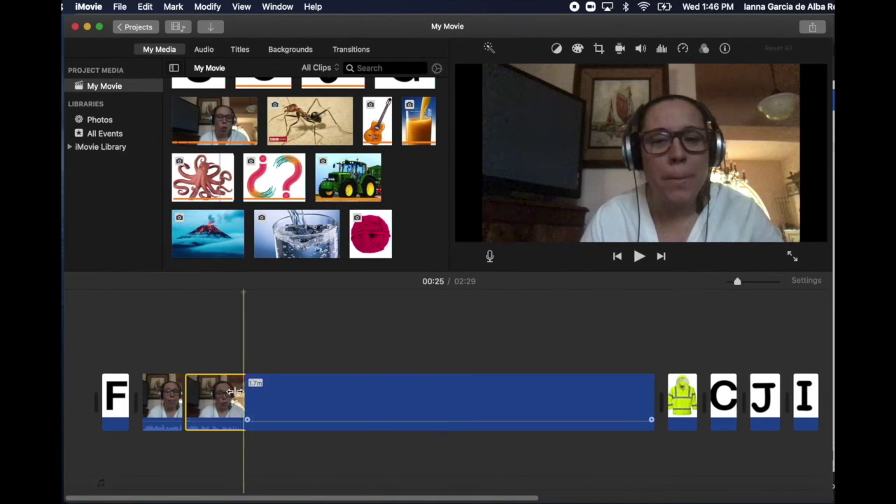
- Delete the 14-second piece and paste the 6.5-second piece in its place
key("Delete")
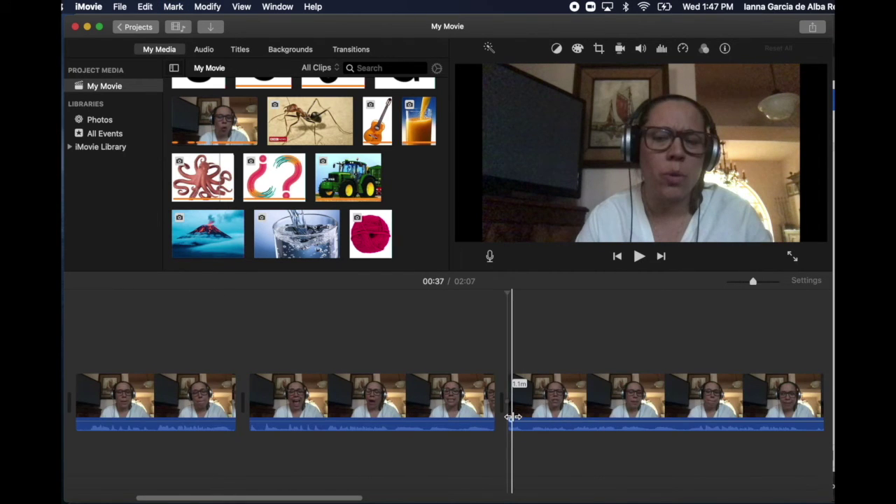
key("super+v")
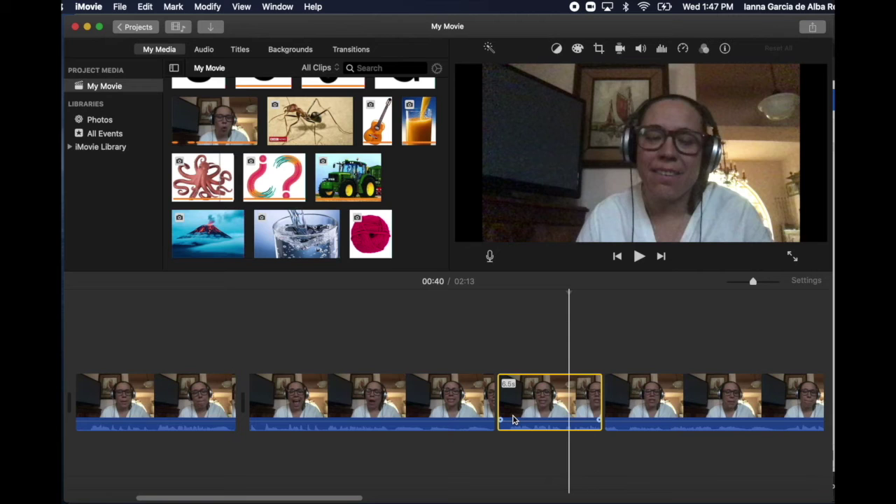
left_click(558, 402)
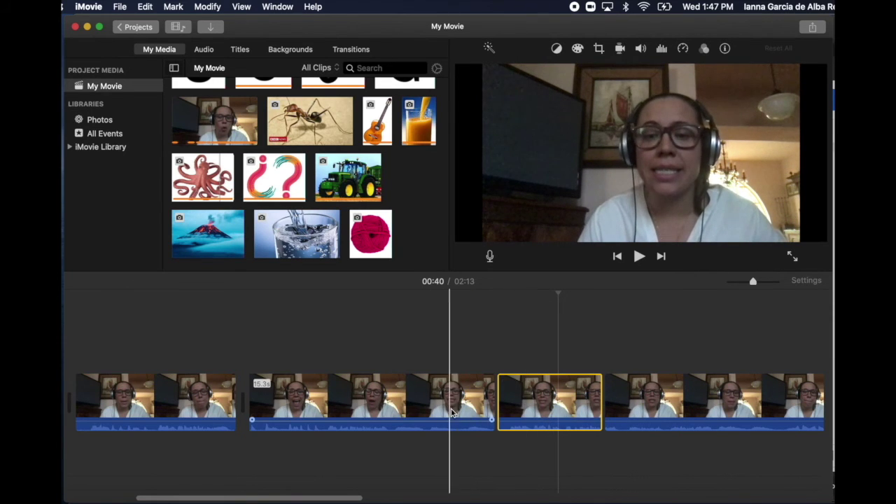
- Detach the 6.5-second piece's audio and delete the INITIAL LETTER SOUND clip
right_click(543, 399)
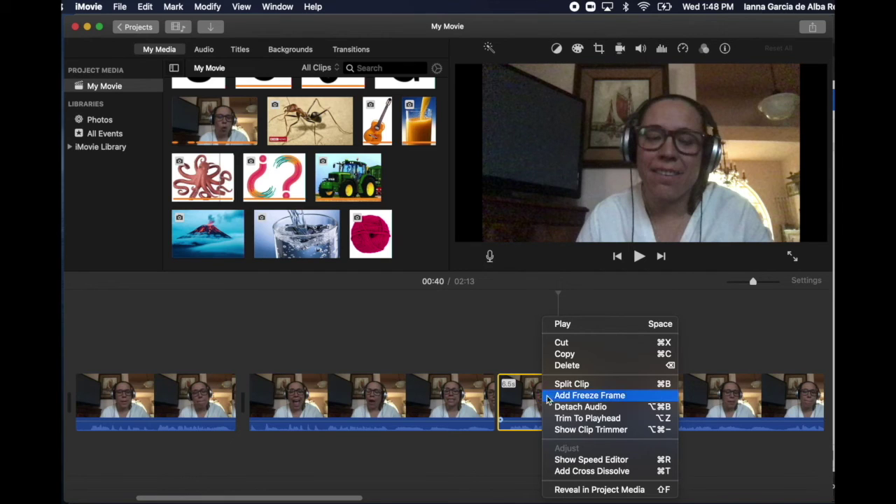
left_click(604, 408)
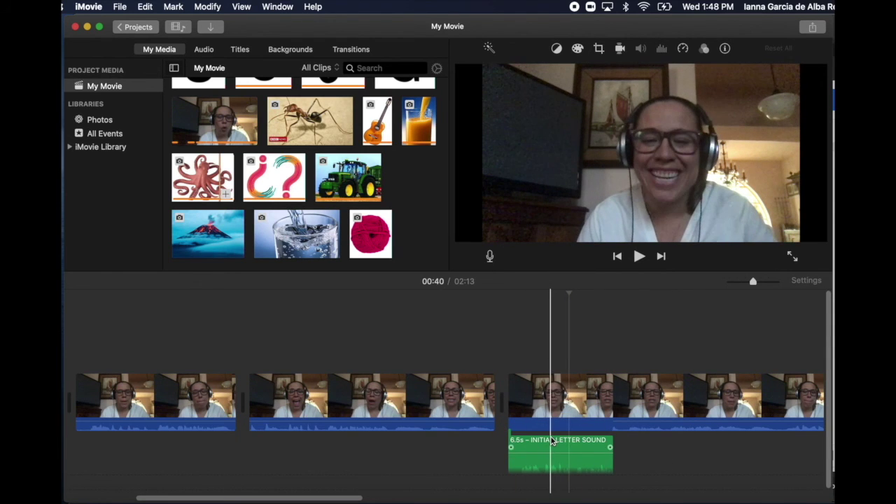
left_click(552, 441)
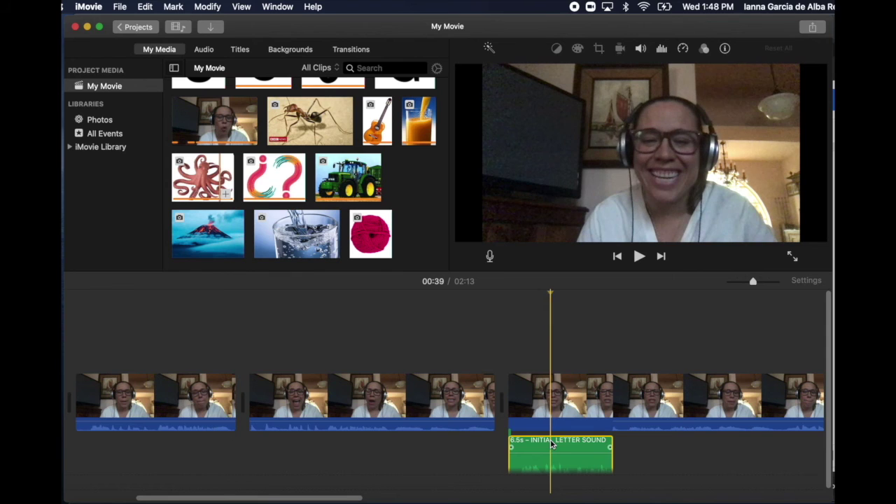
key("Delete")
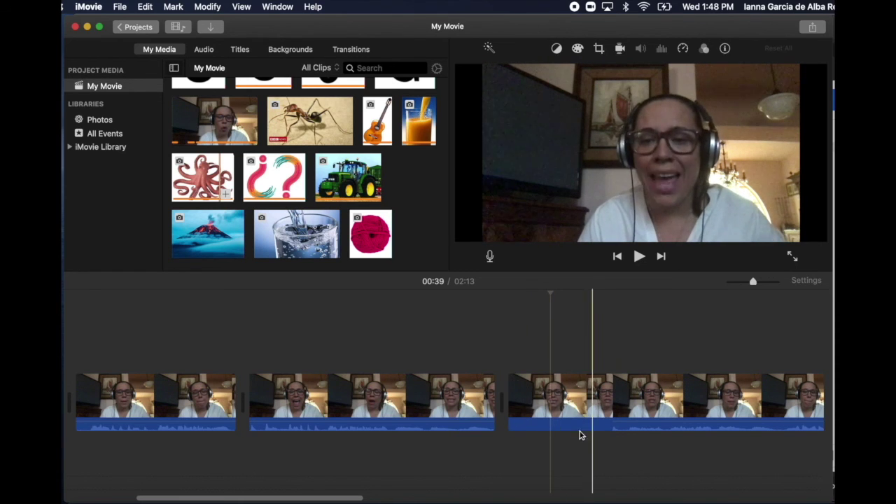
left_click(510, 428)
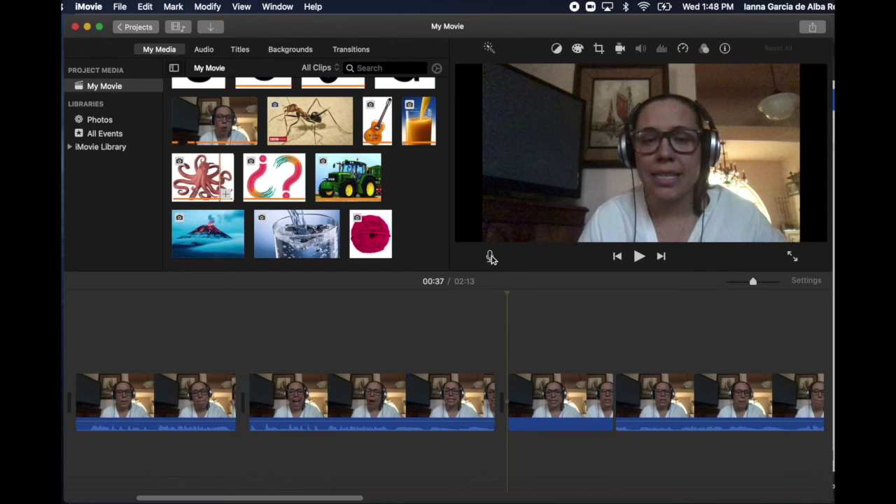
- Allow microphone access and start recording a voiceover under the silent 6.5-second piece
left_click(489, 258)
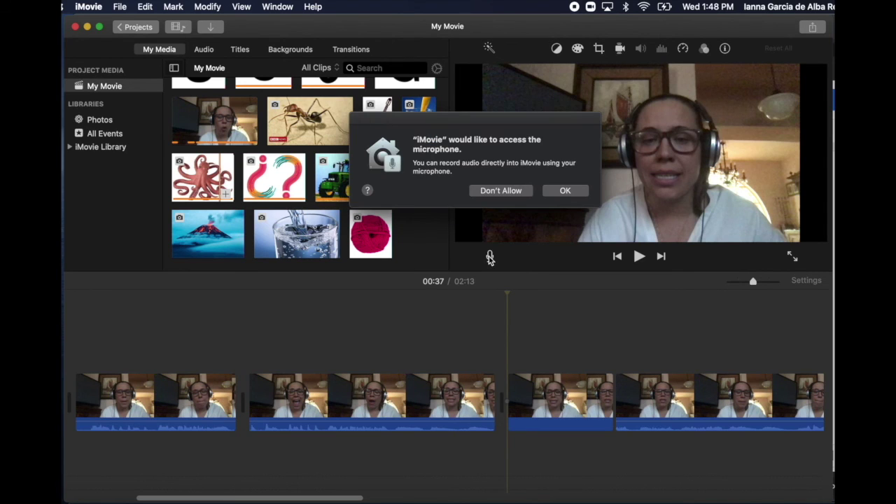
left_click(565, 193)
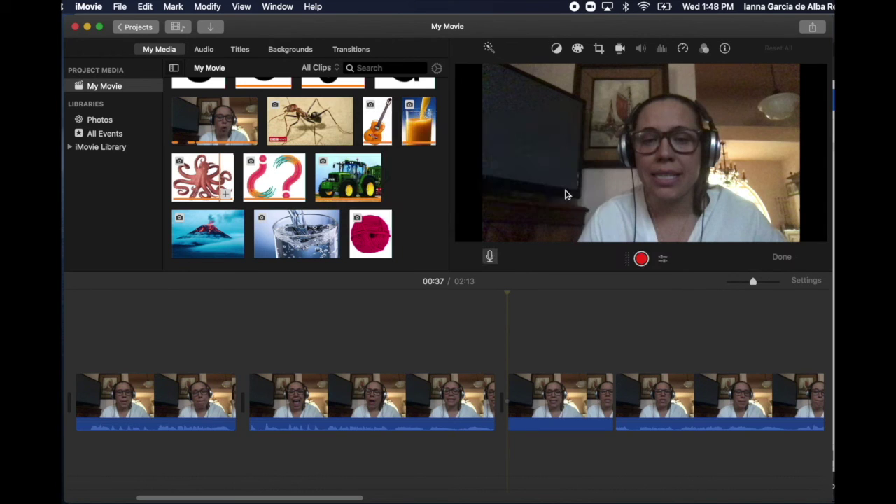
left_click(642, 264)
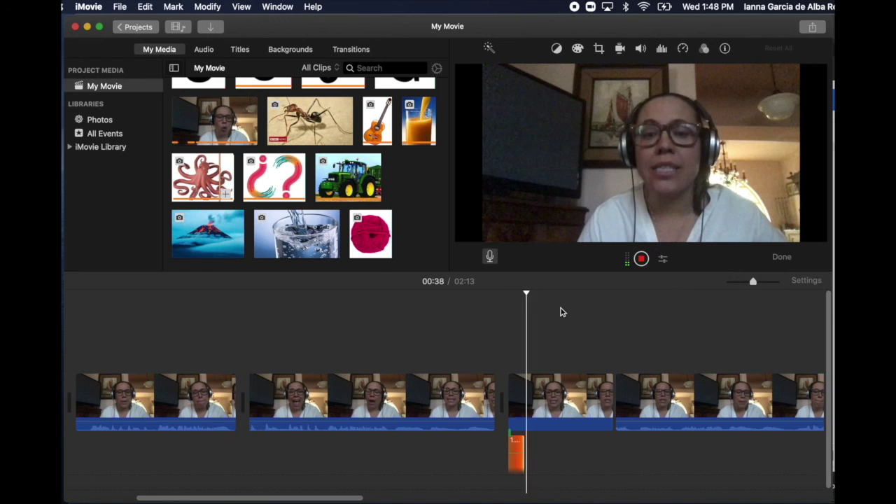
- Stop recording to create the 3.8-second VO-1 clip, then play the movie back to hear it
left_click(641, 259)
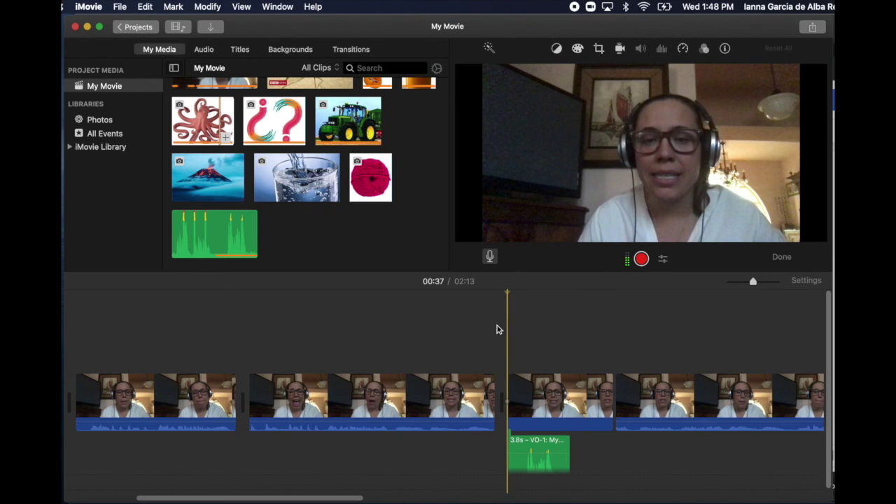
key("space")
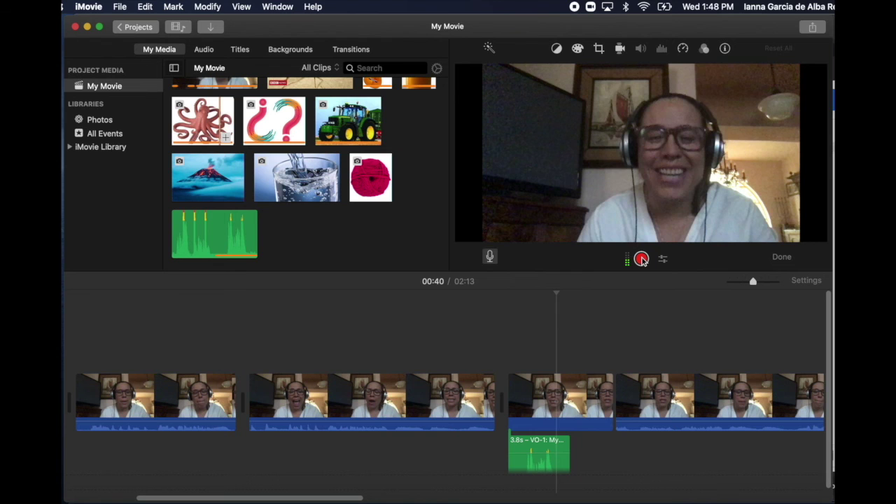
scroll(594, 378, "right", 5)
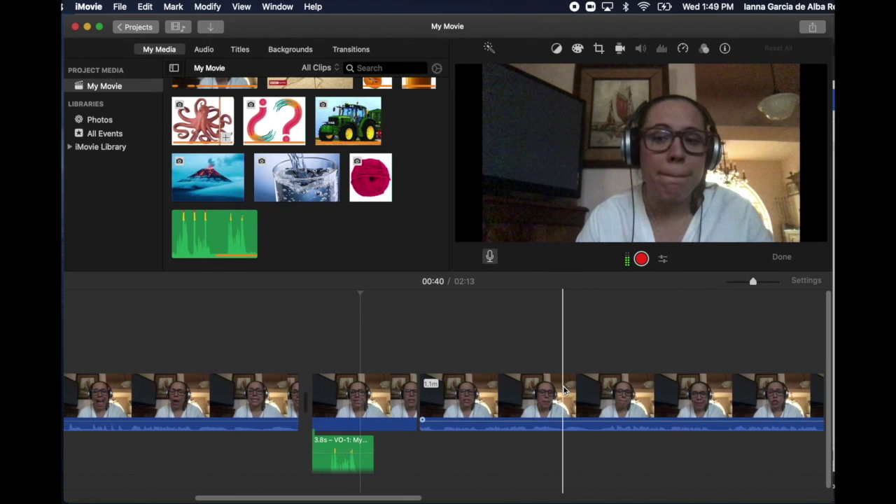
scroll(490, 389, "left", 11)
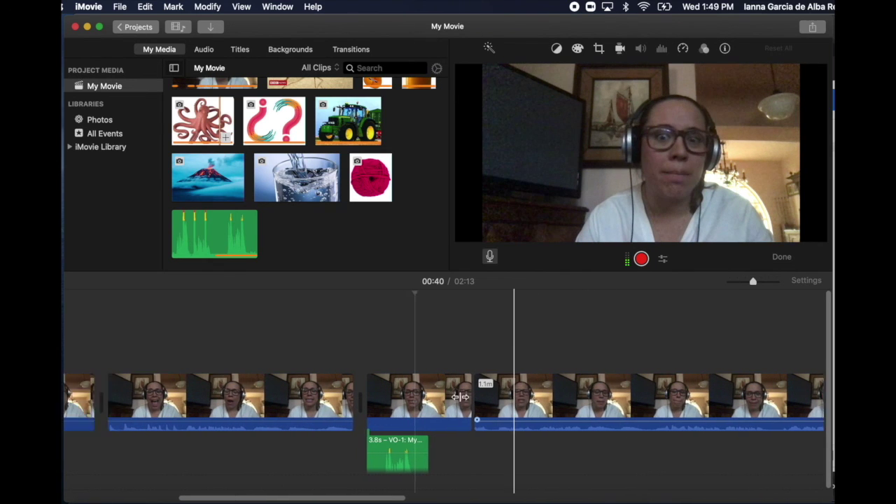